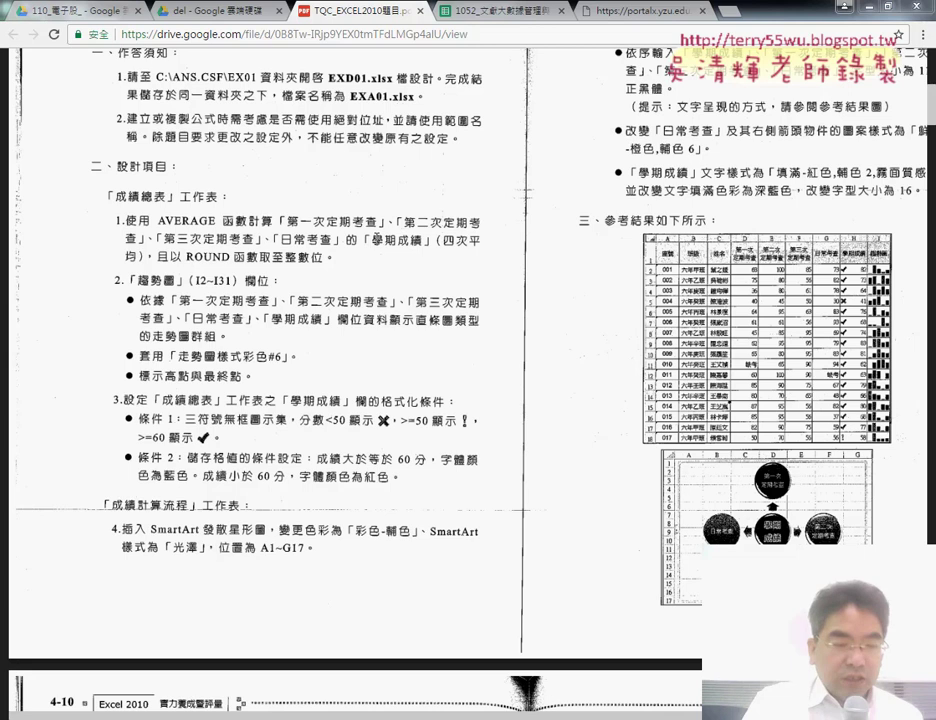
- Mark up PDF conditions 1 and 2 (≥60 blue, <60 red), clear the ink, then switch to Excel
left_click_drag(110, 445, 483, 440)
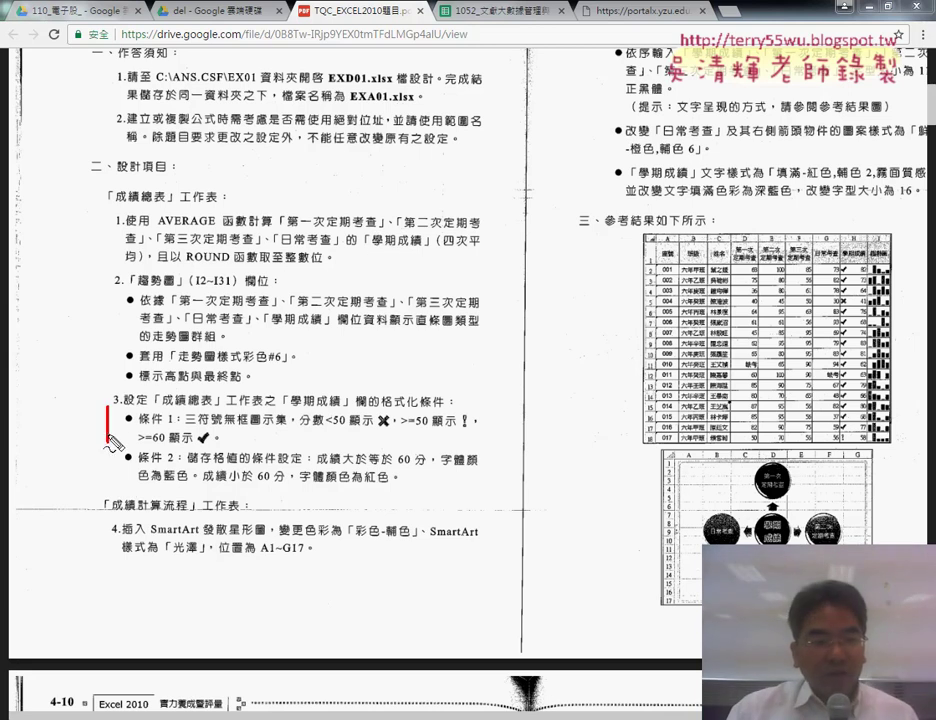
left_click_drag(208, 452, 143, 447)
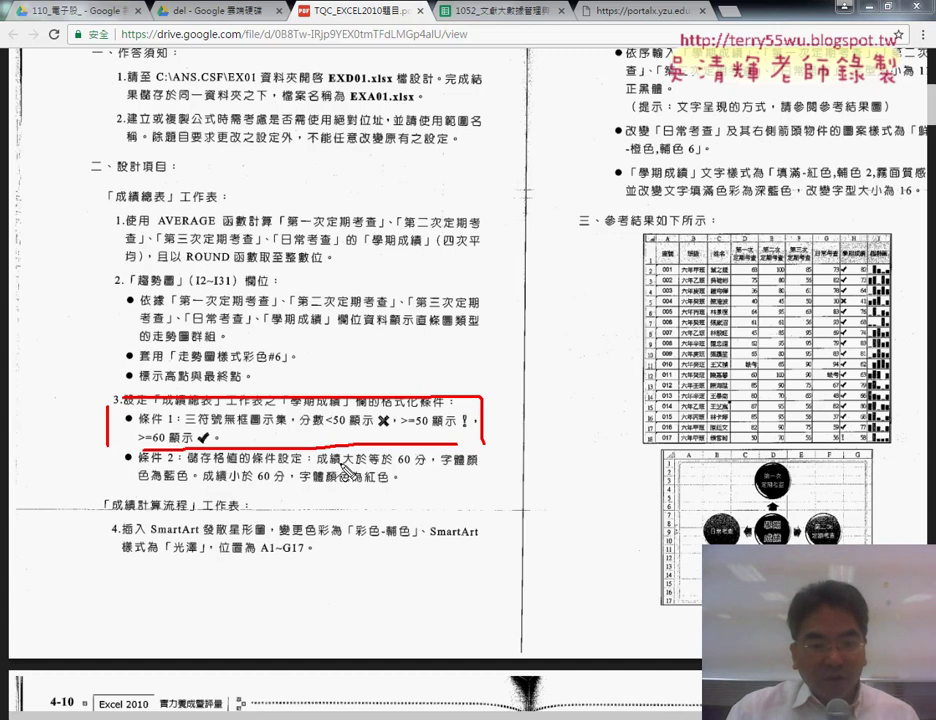
left_click_drag(348, 464, 430, 466)
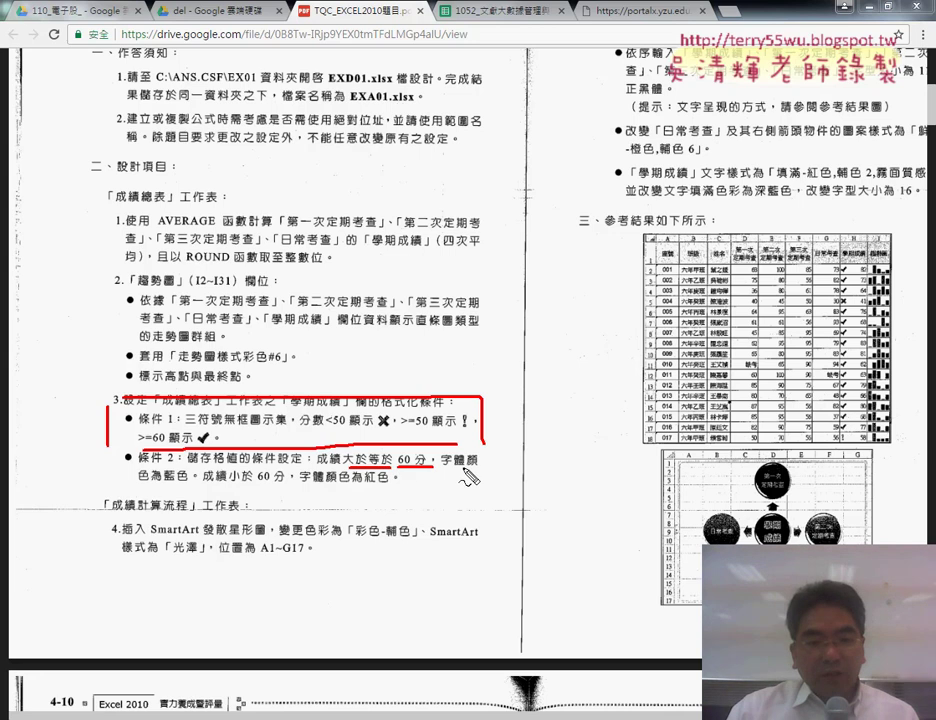
left_click_drag(143, 487, 283, 486)
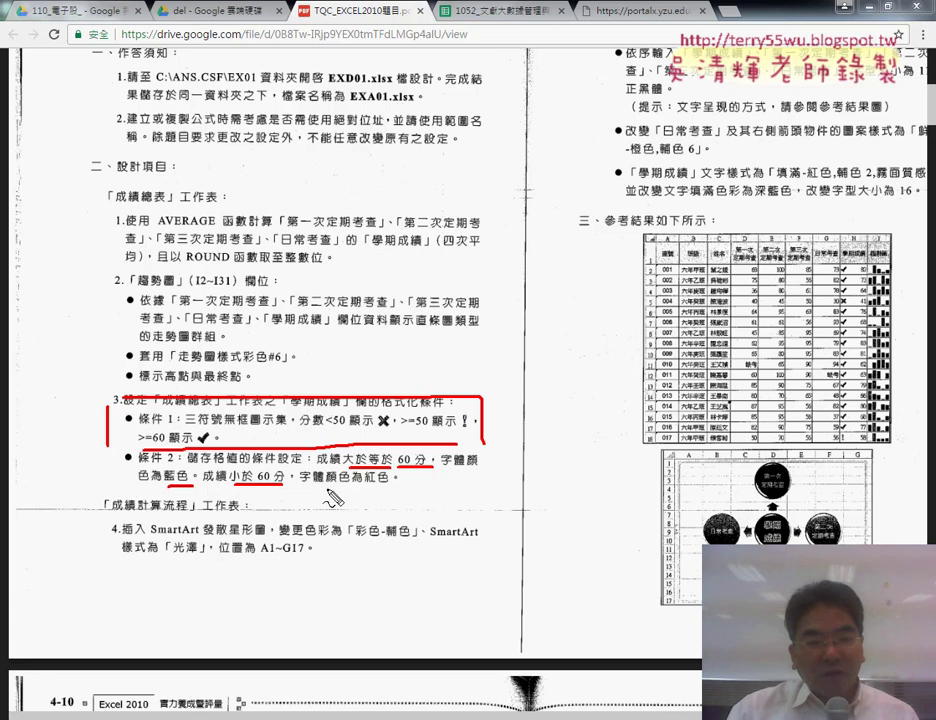
left_click_drag(364, 486, 392, 486)
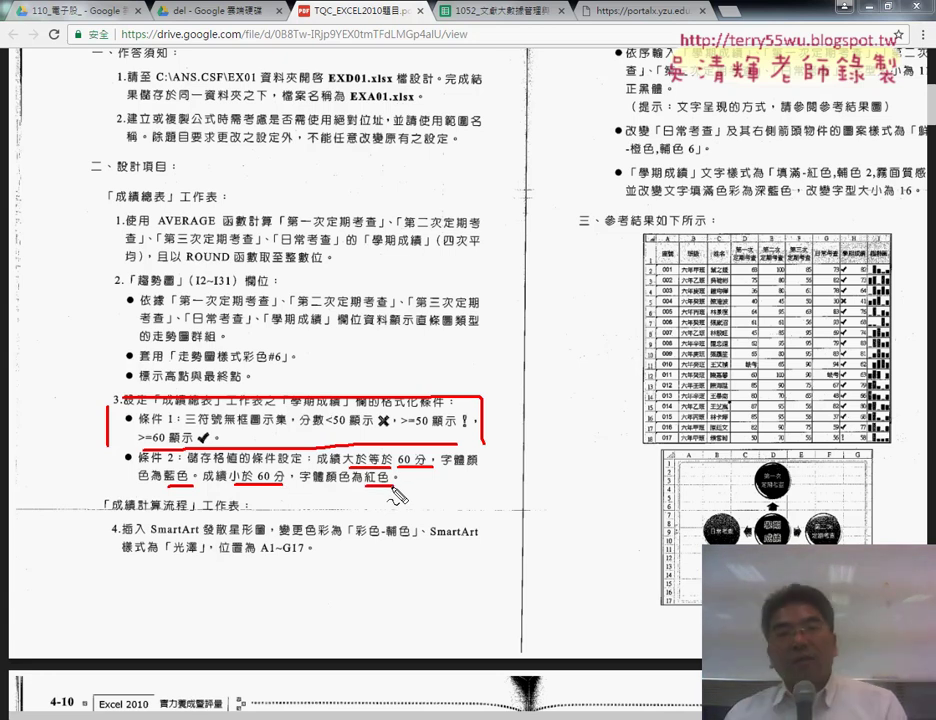
key("Escape")
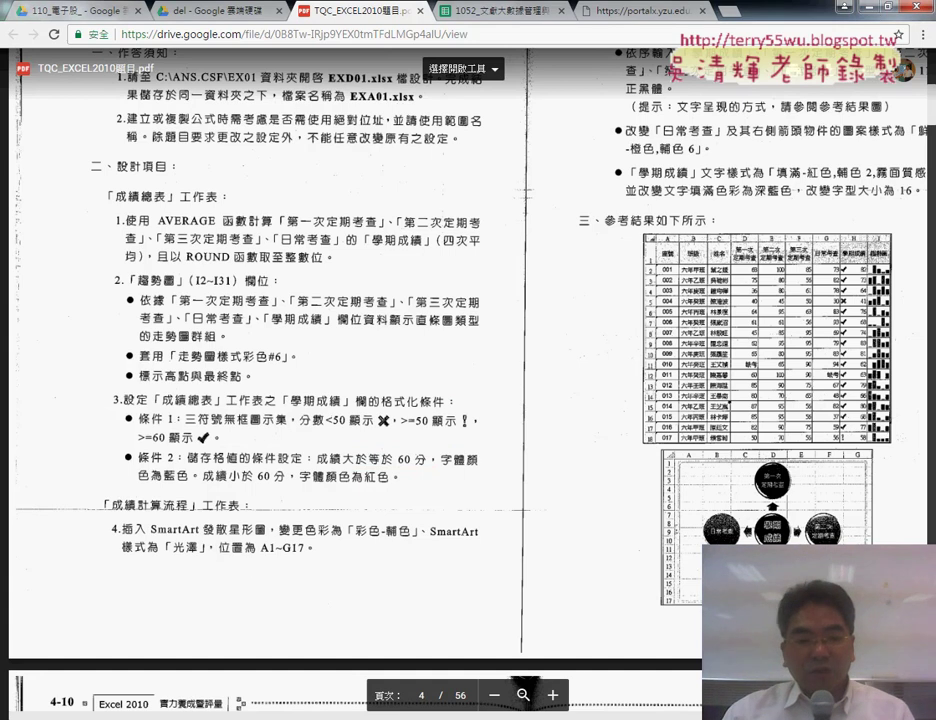
key("alt+Tab")
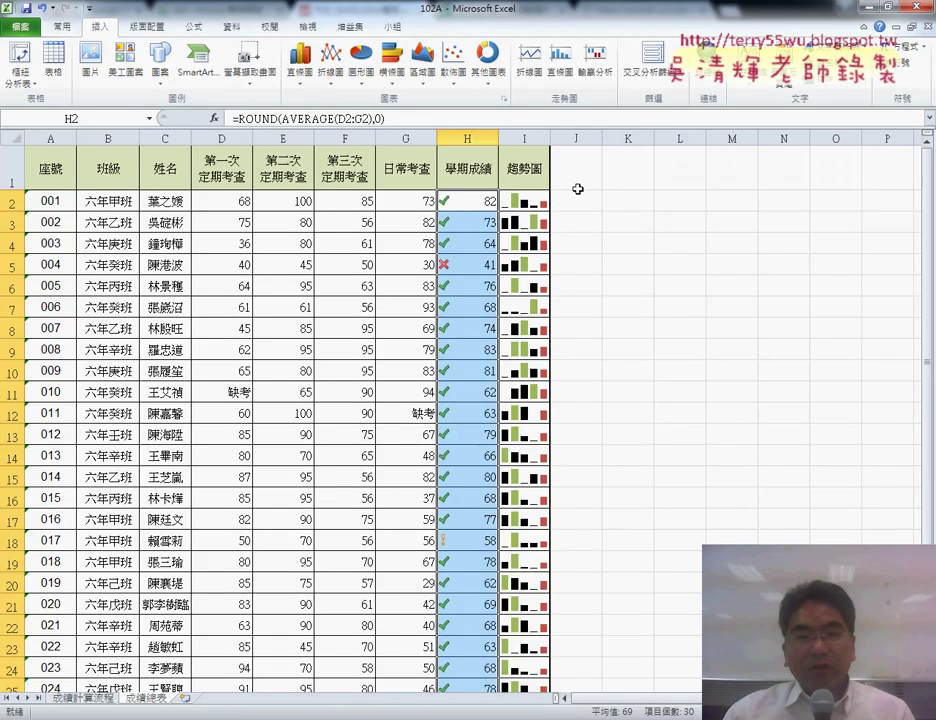
- Select the 學期成績 score range H2:H31 and bring up the Conditional Formatting menu
left_click(64, 27)
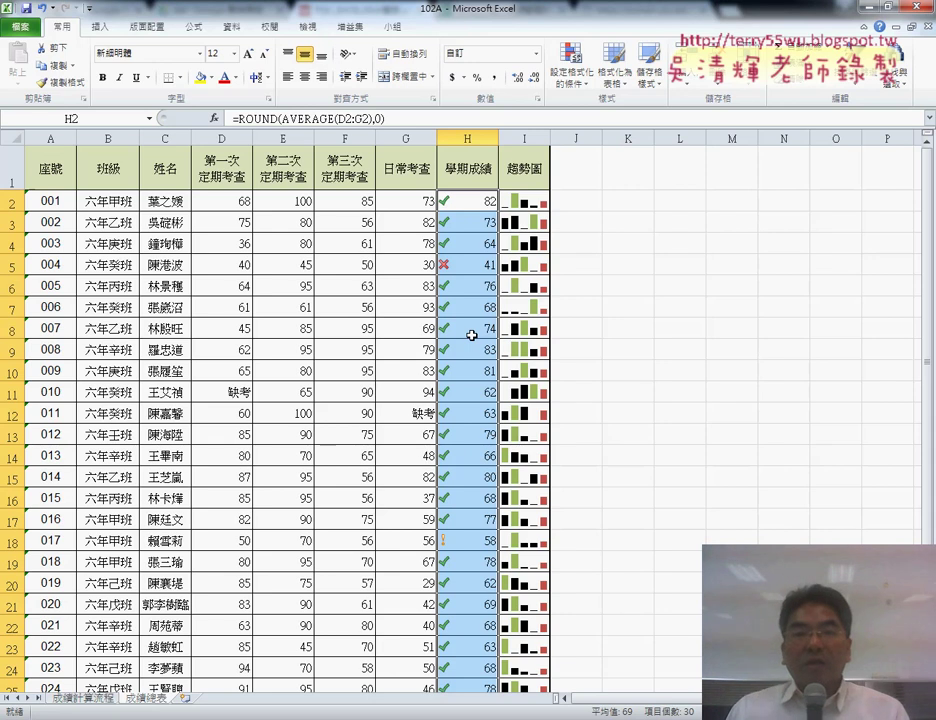
left_click(482, 201)
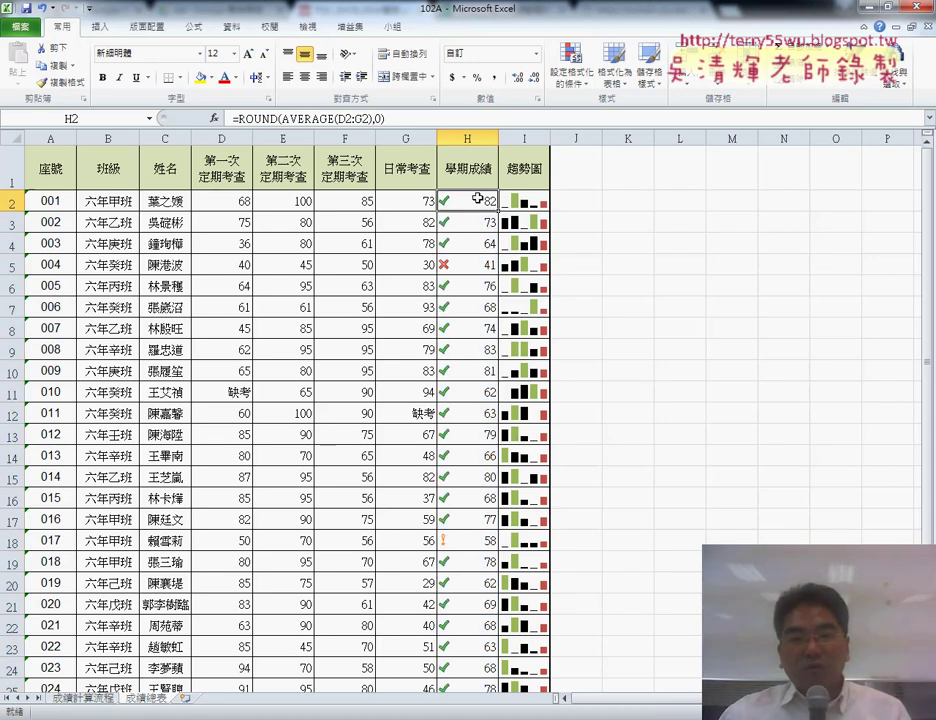
left_click_drag(478, 199, 481, 665)
scroll(612, 346, "up", 2)
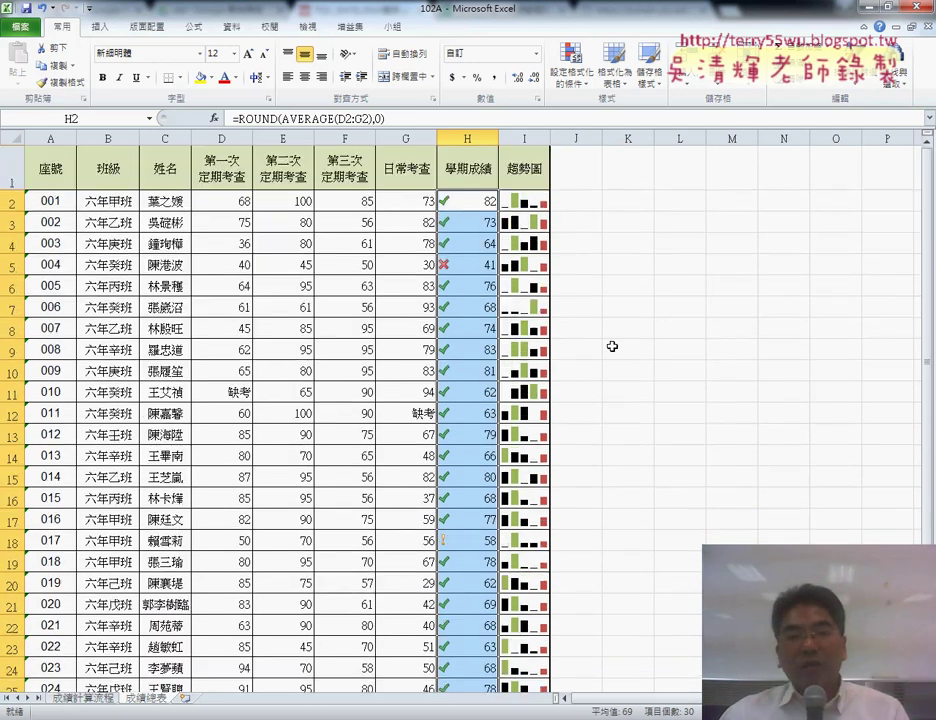
left_click(479, 201)
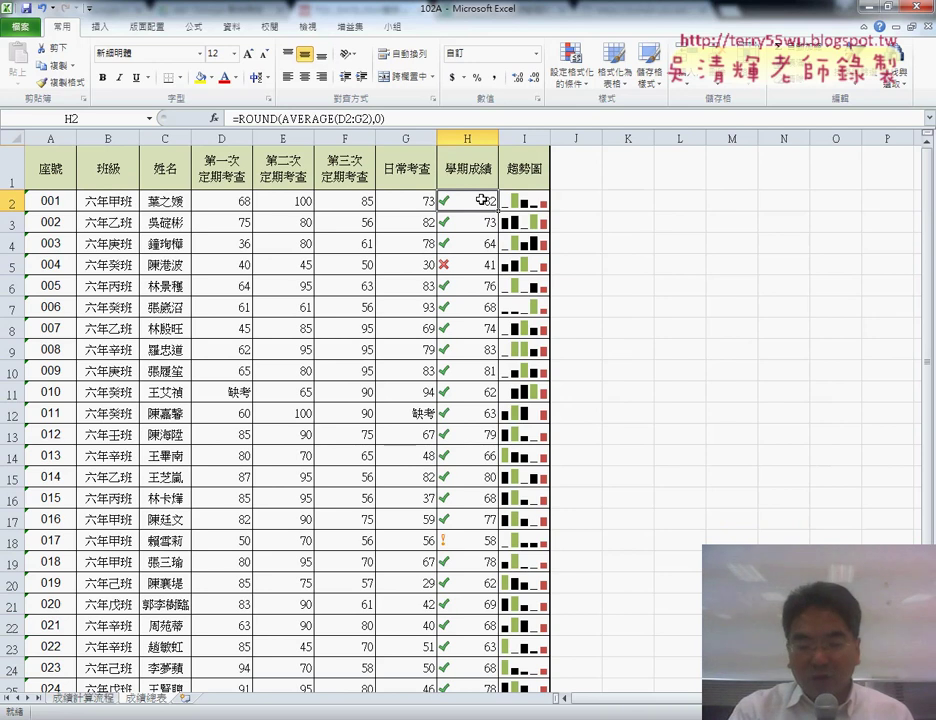
key("ctrl+shift+Down")
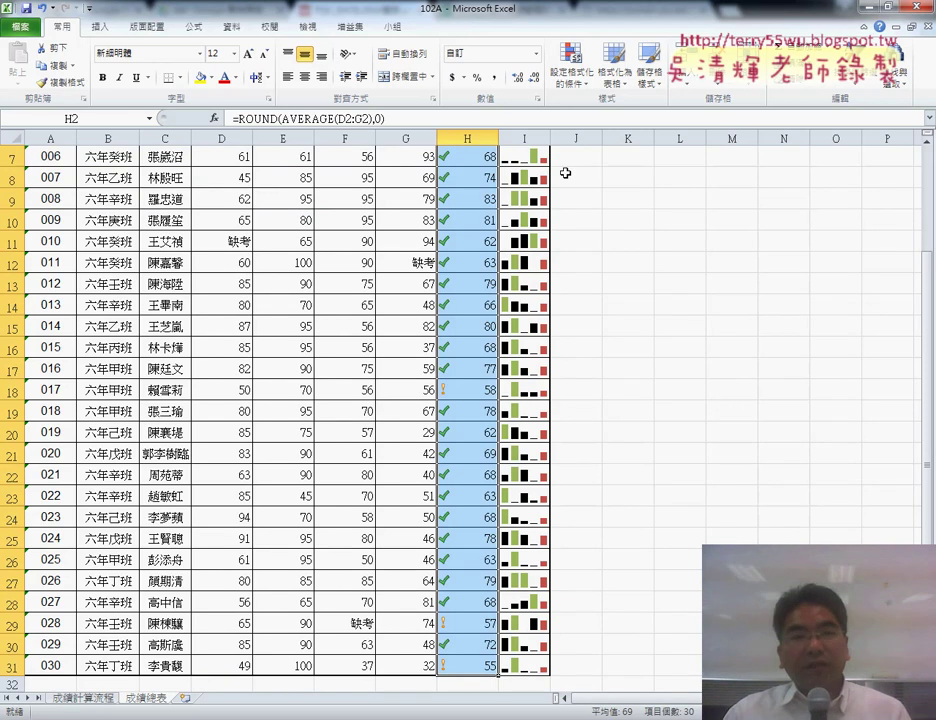
left_click(578, 82)
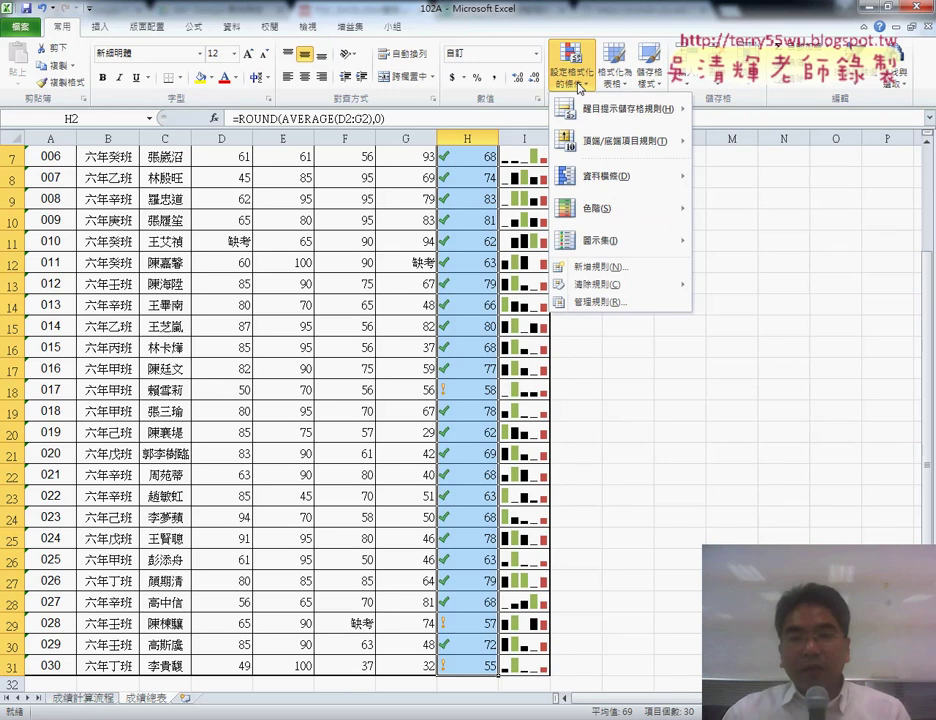
- Create a new rule formatting cells whose value is greater than or equal to 60
mouse_move(596, 242)
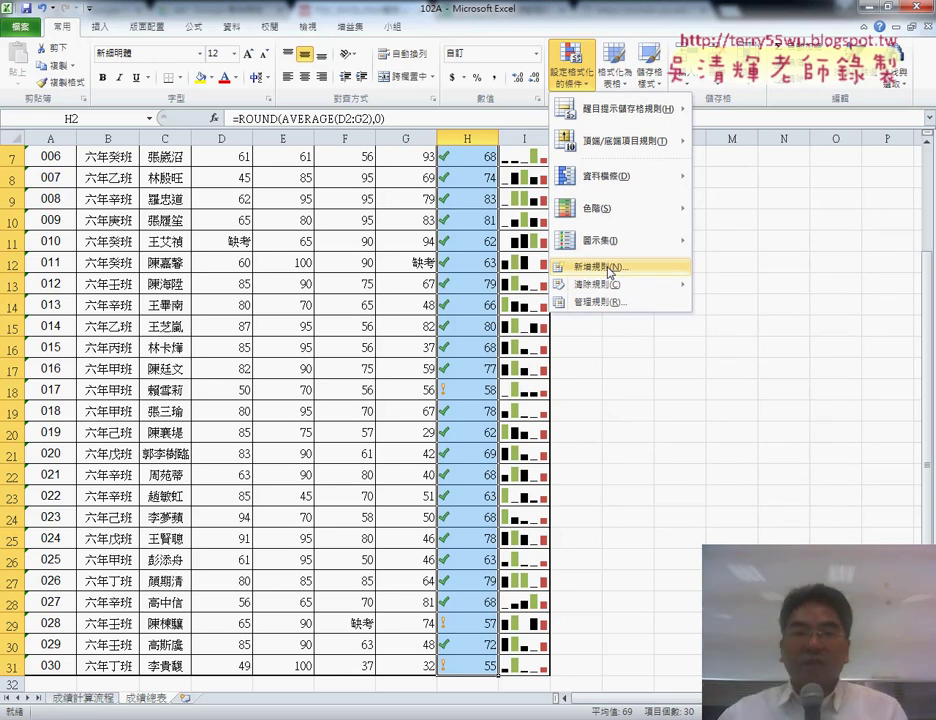
left_click(610, 270)
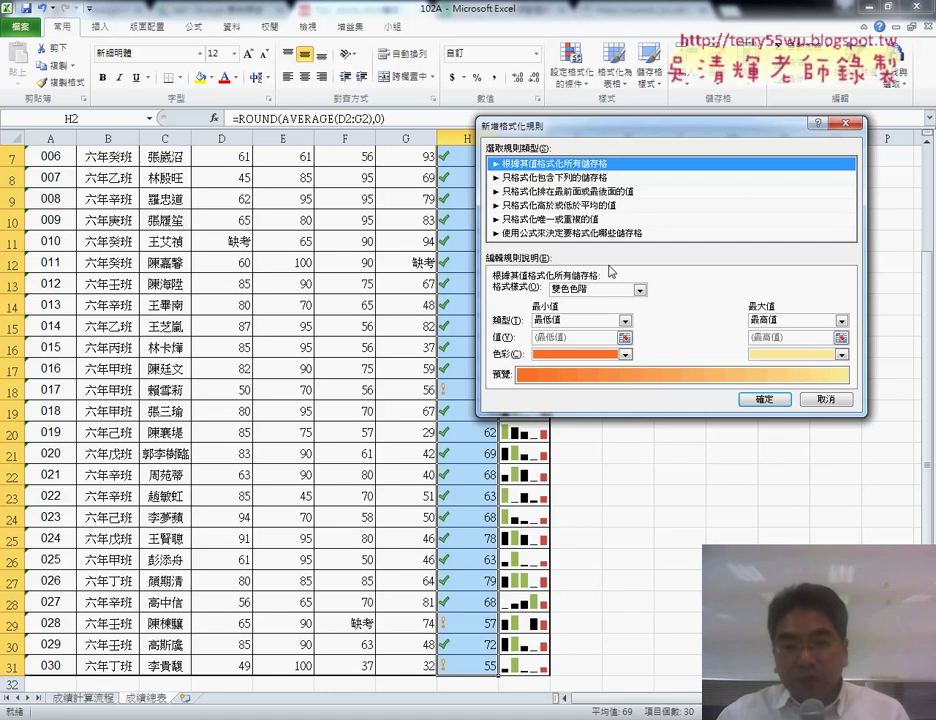
left_click(522, 179)
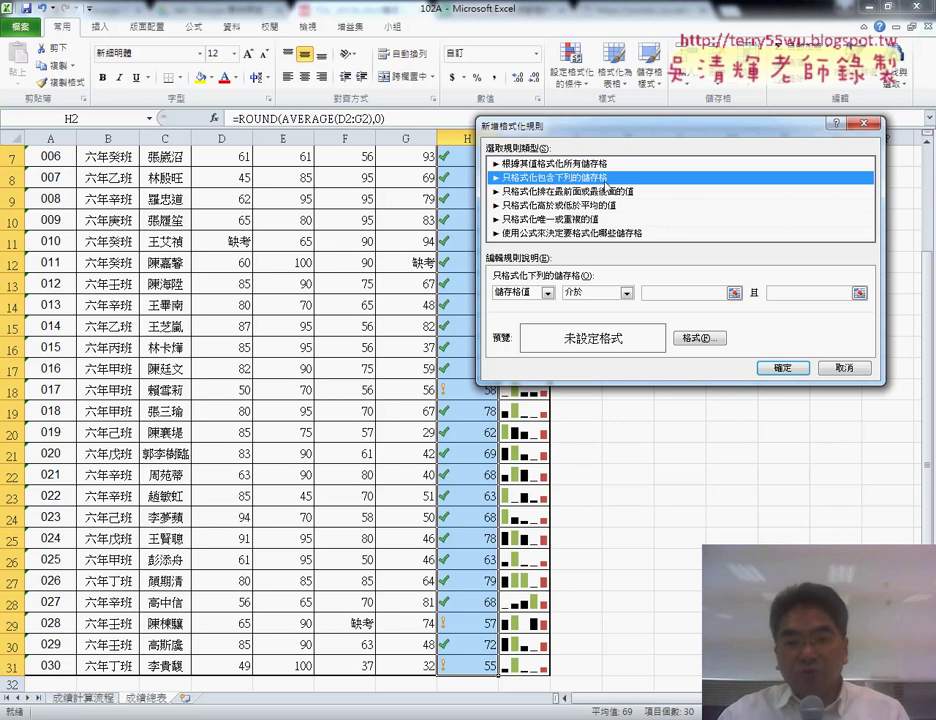
left_click_drag(604, 130, 703, 135)
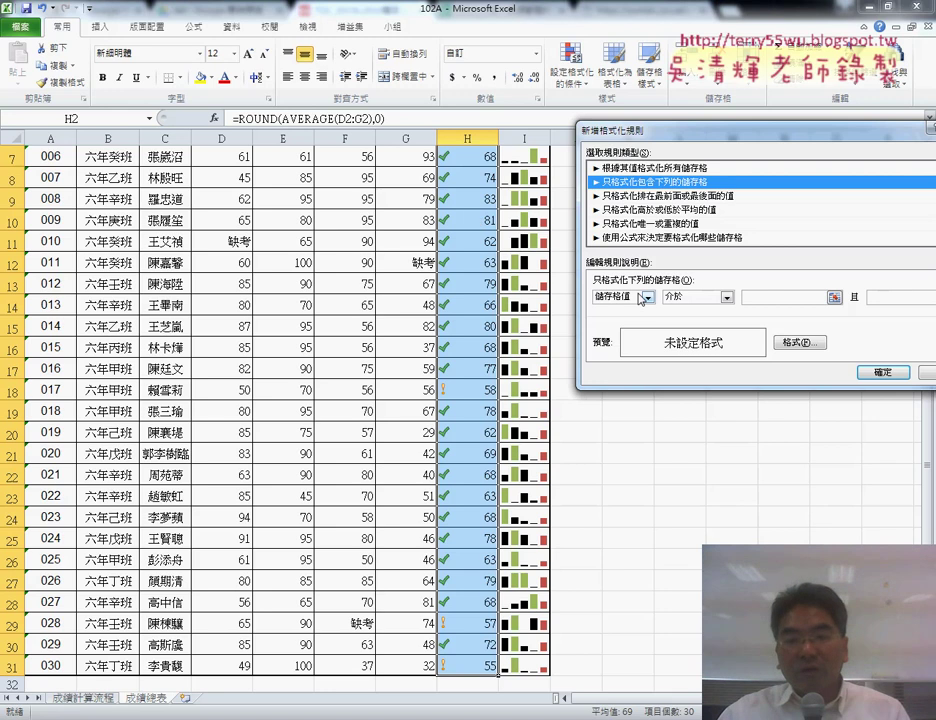
left_click(726, 297)
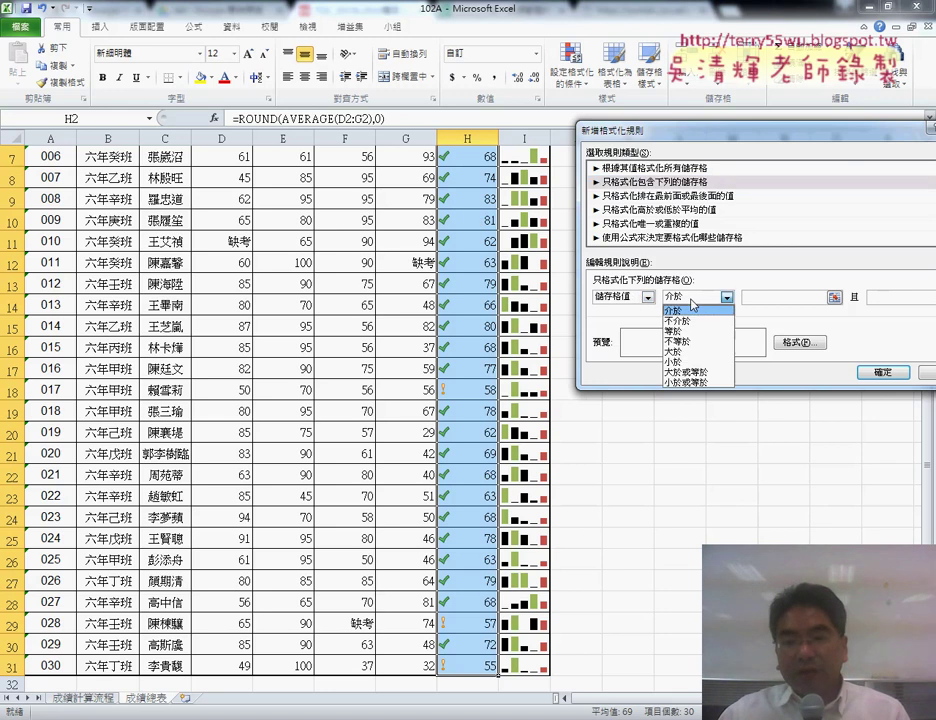
left_click(687, 371)
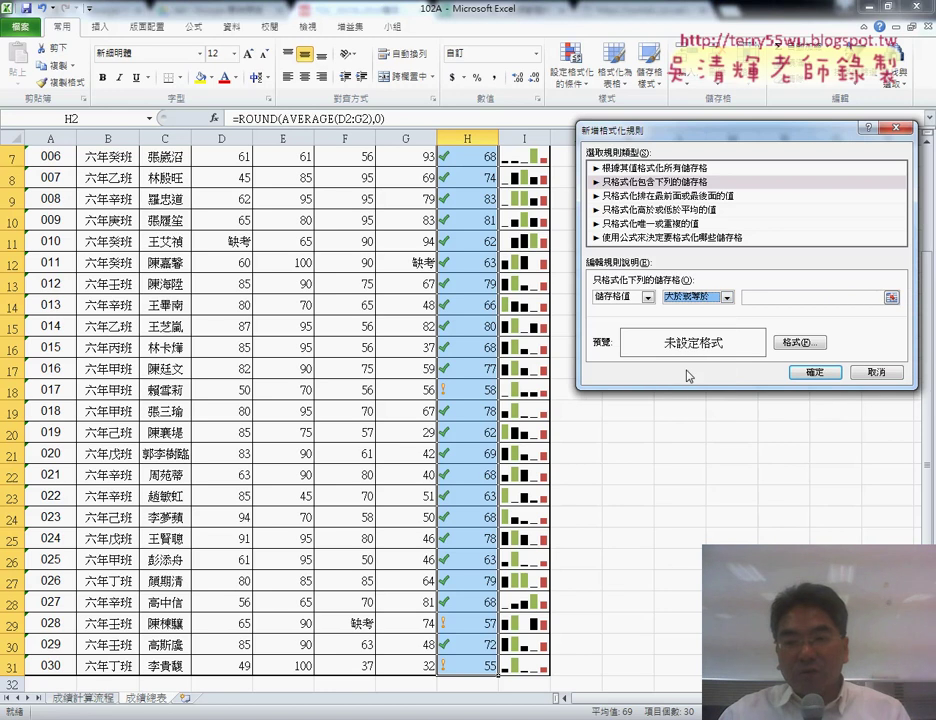
left_click(765, 298)
type("60")
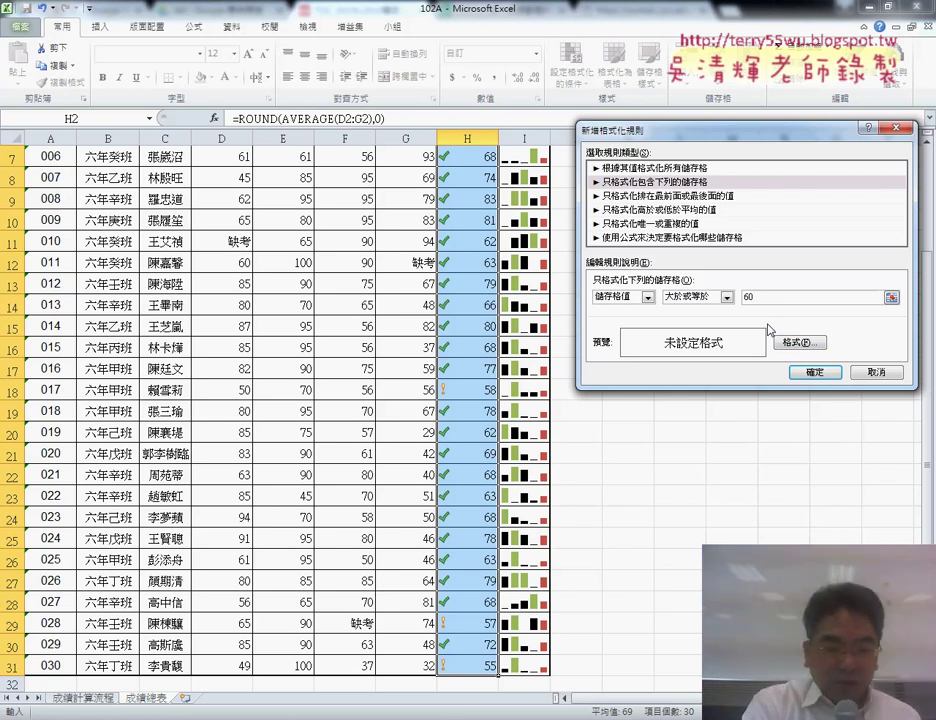
- Annotate the rule window, highlighting the value-based rule type and its condition, then clear the ink
left_click_drag(556, 104, 585, 45)
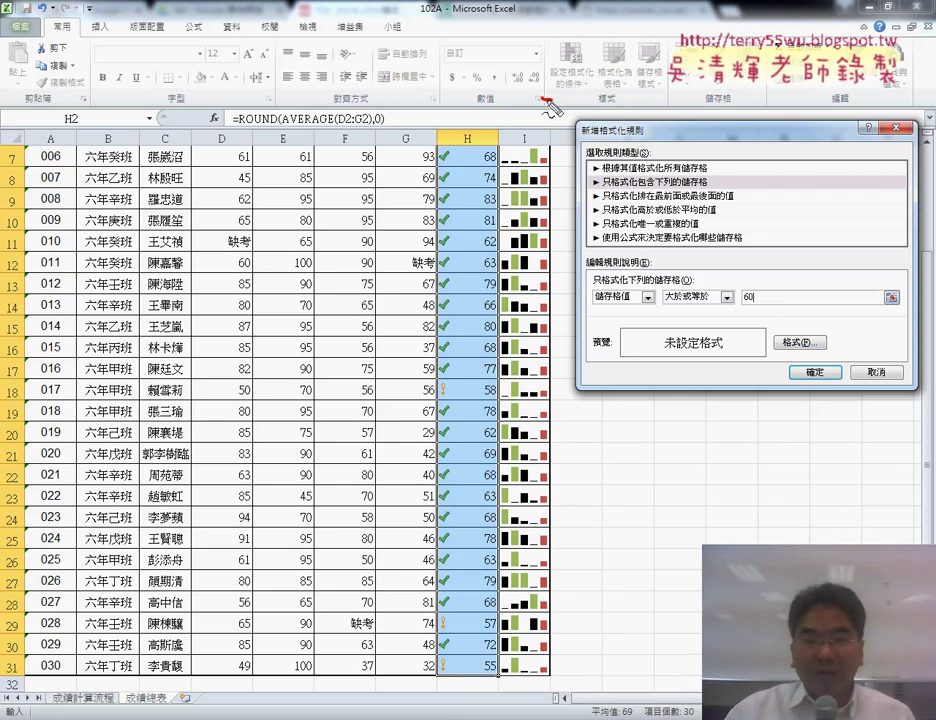
left_click_drag(593, 146, 588, 140)
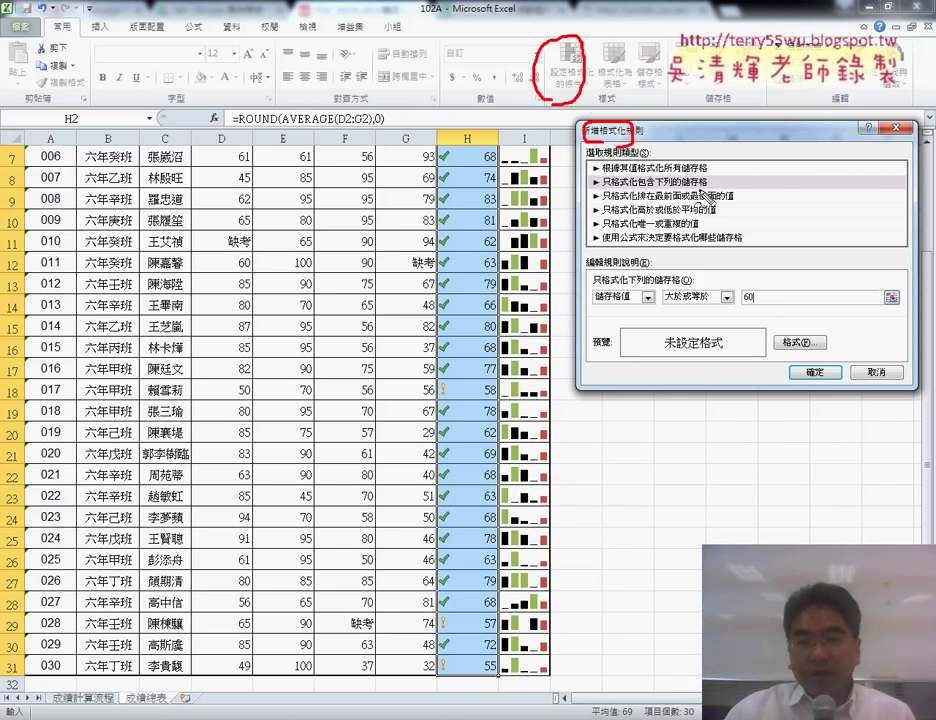
mouse_move(700, 190)
left_mouse_down()
mouse_move(590, 186)
mouse_move(551, 206)
mouse_move(590, 296)
left_mouse_up()
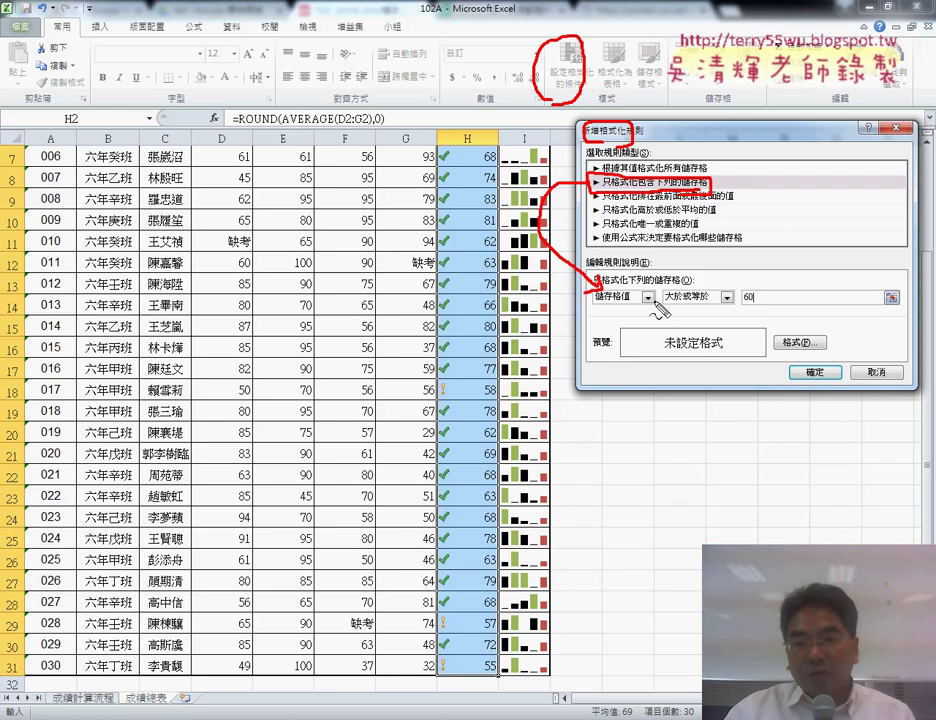
mouse_move(664, 306)
left_mouse_down()
mouse_move(760, 305)
mouse_move(790, 352)
left_mouse_up()
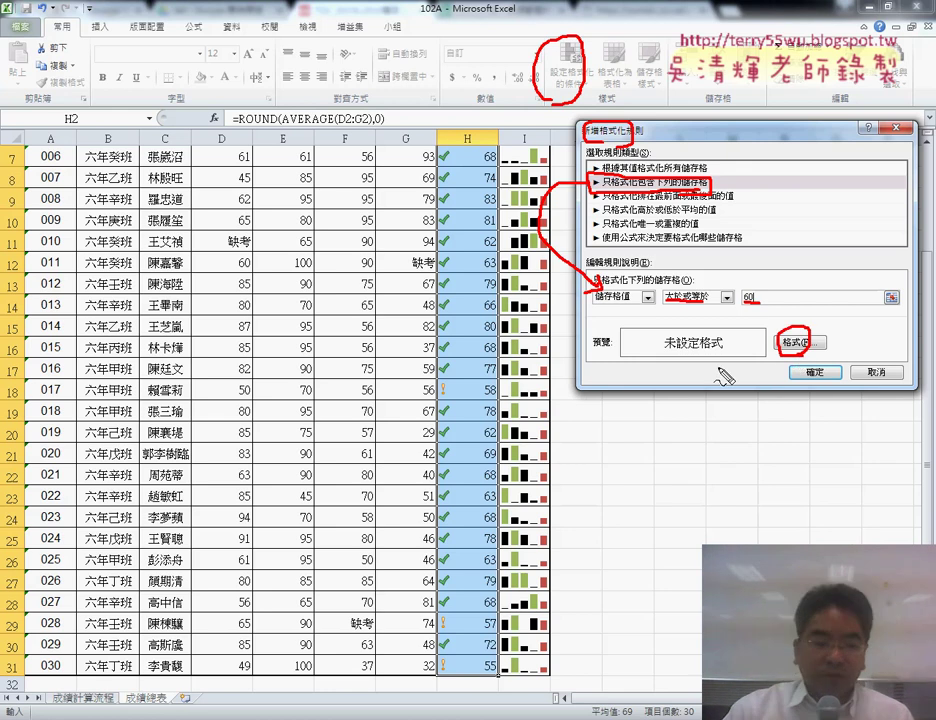
key("Escape")
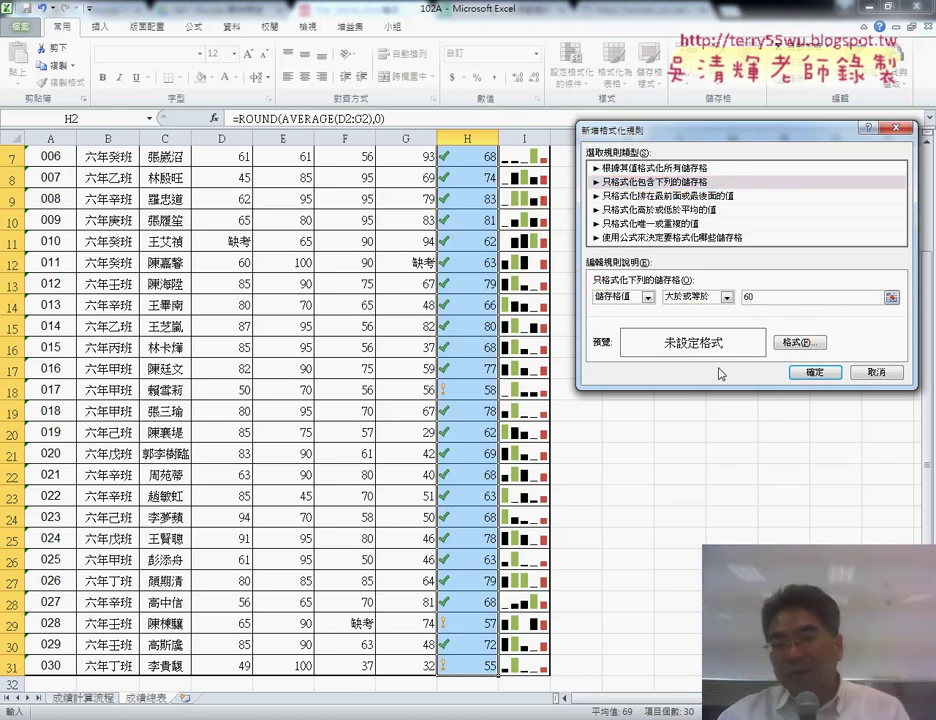
- Give the ≥60 rule a blue font colour and apply it to H2:H31
left_click(789, 344)
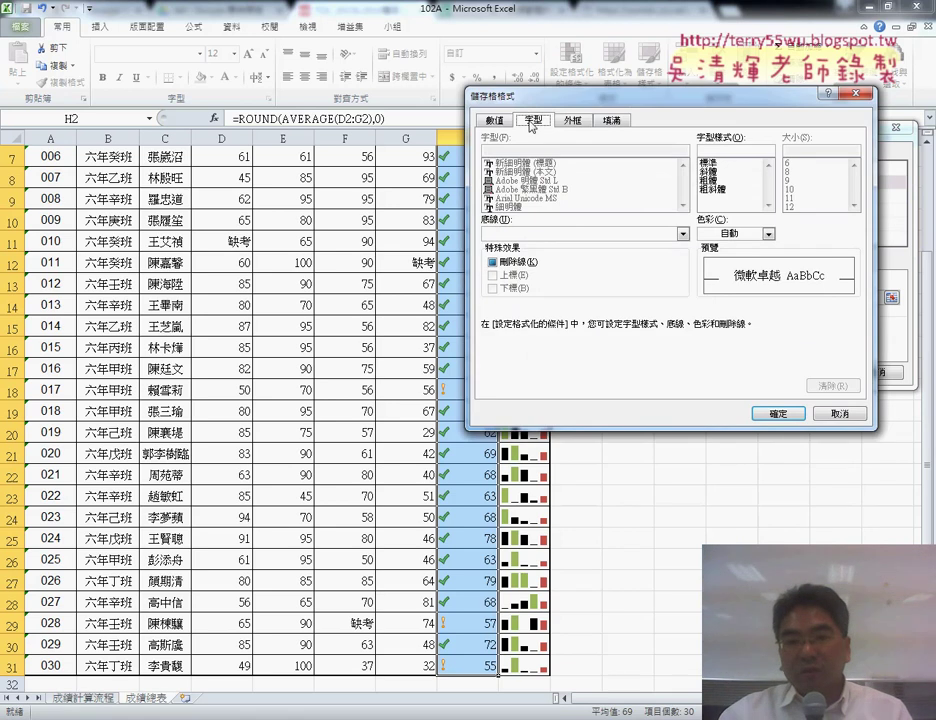
left_click(768, 234)
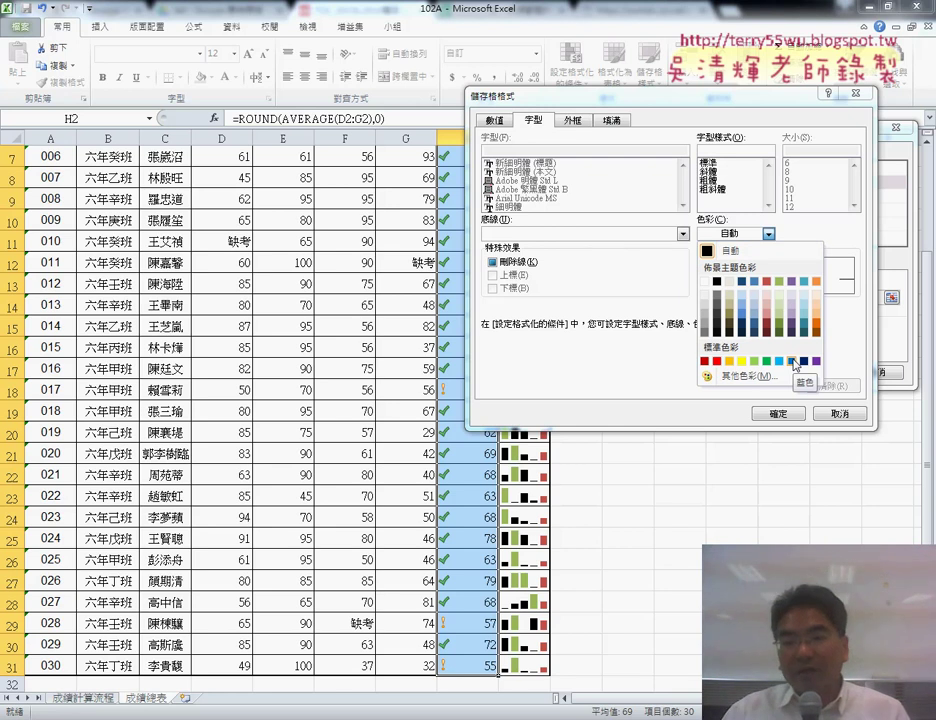
left_click(793, 360)
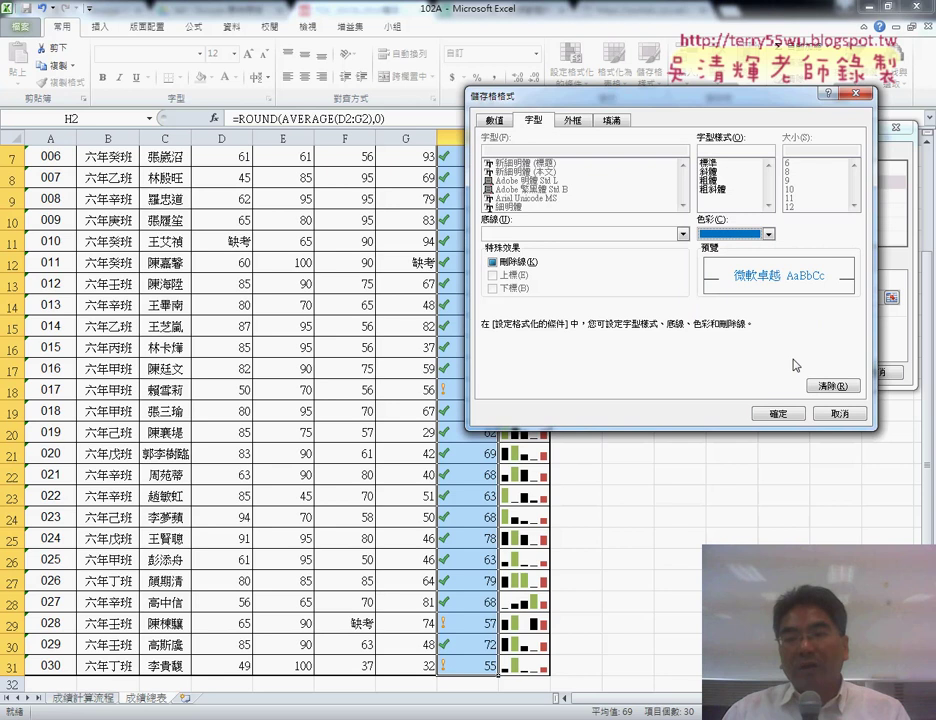
left_click(769, 415)
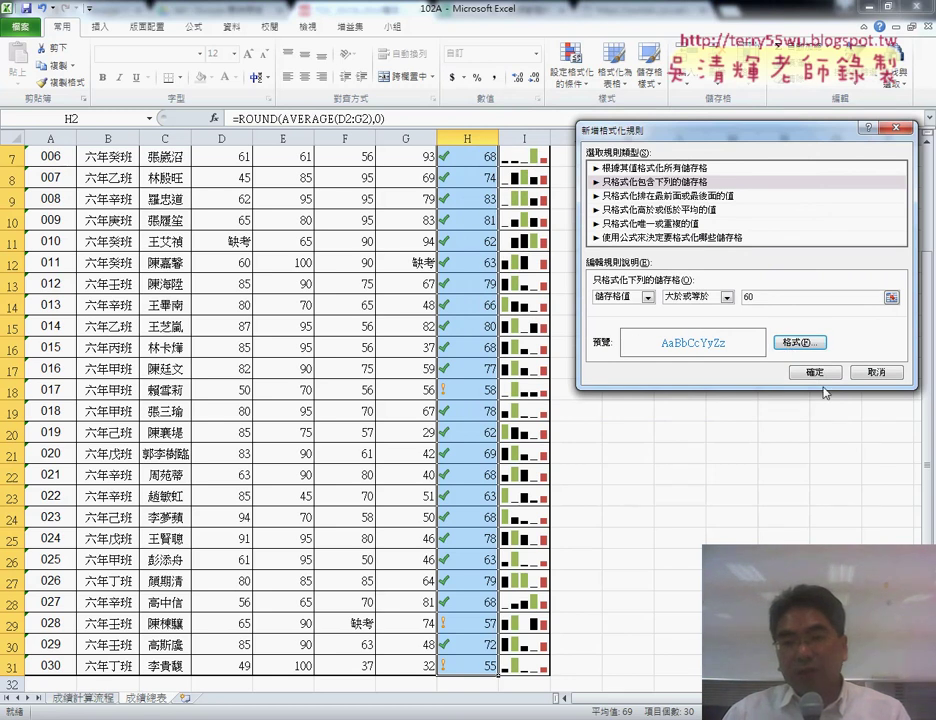
left_click(815, 370)
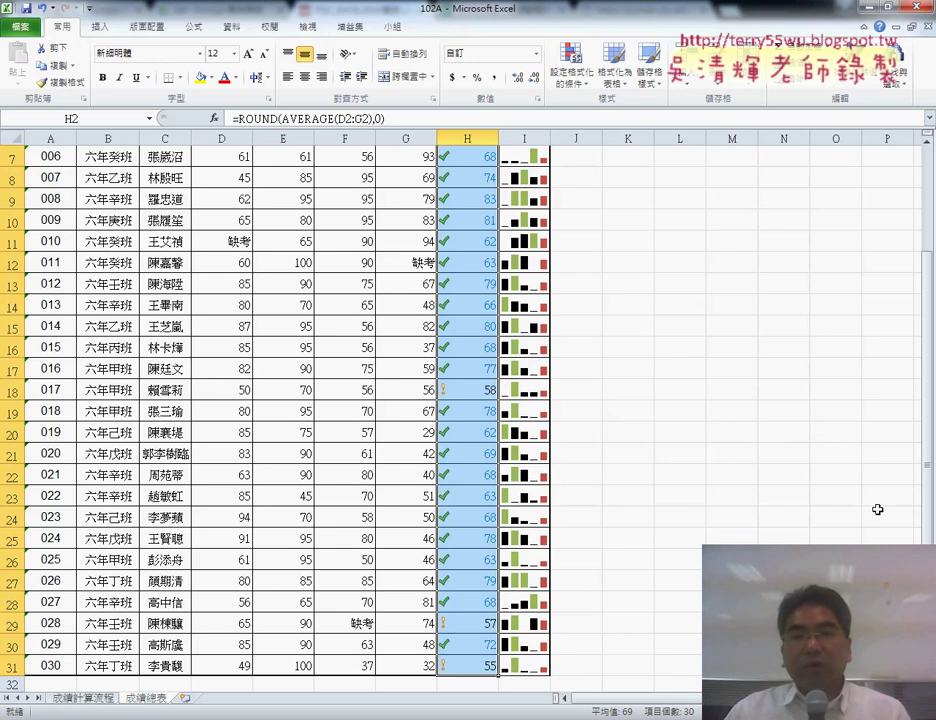
- Create a second new rule formatting cells whose value is less than 60
left_click(570, 72)
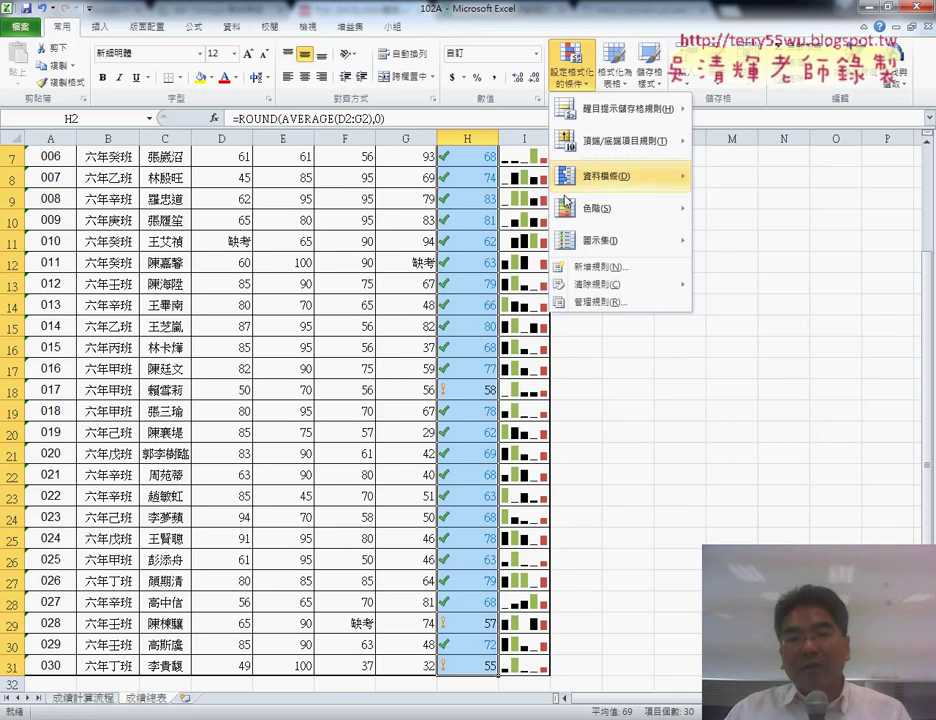
left_click(580, 279)
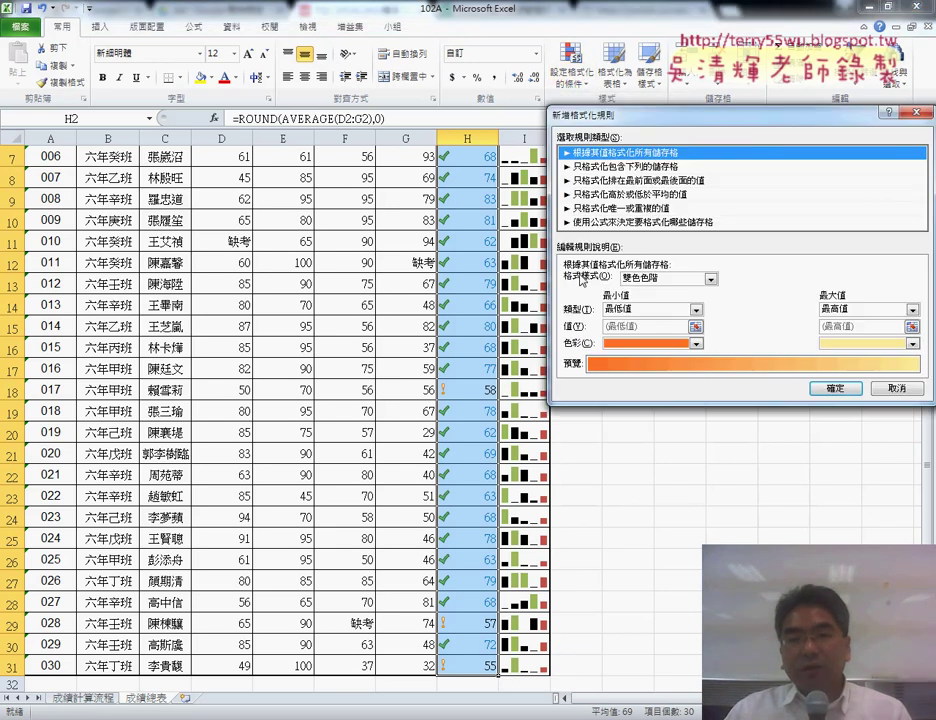
left_click(601, 167)
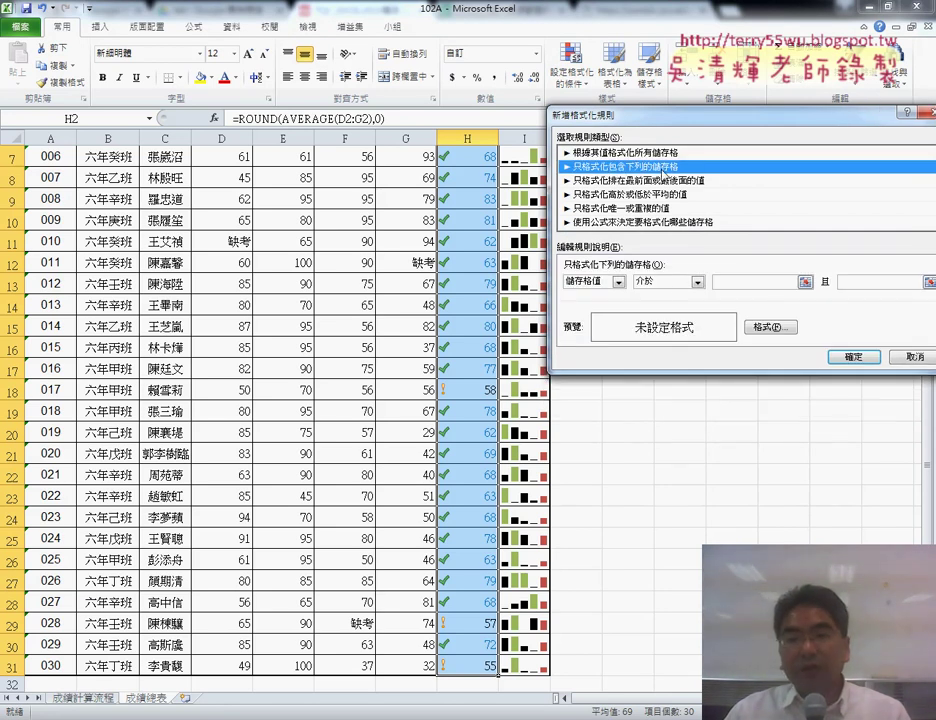
left_click(640, 282)
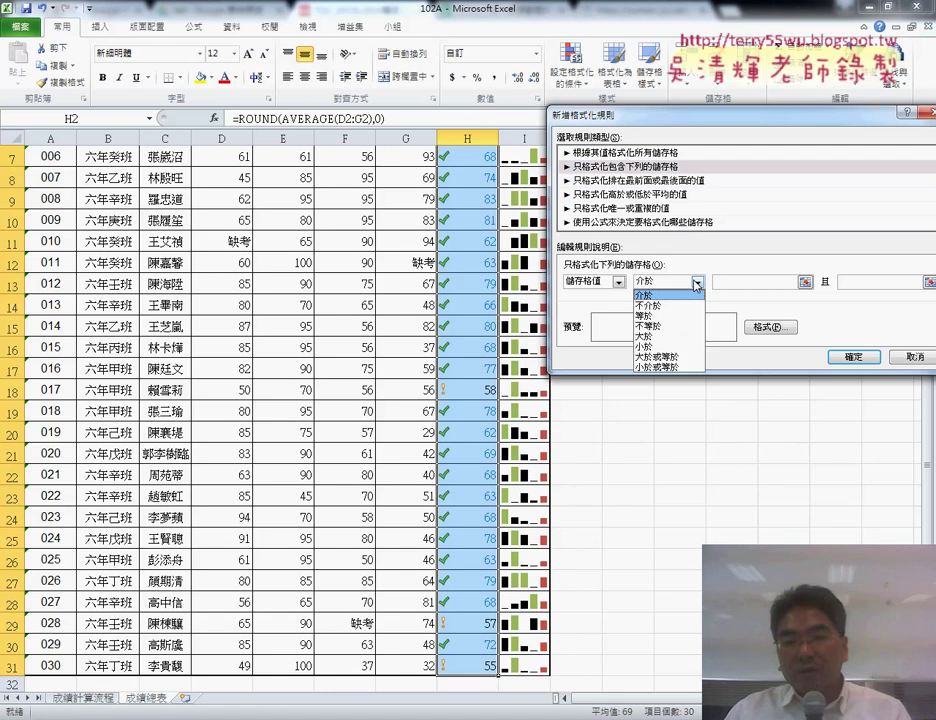
left_click(686, 355)
left_click(765, 283)
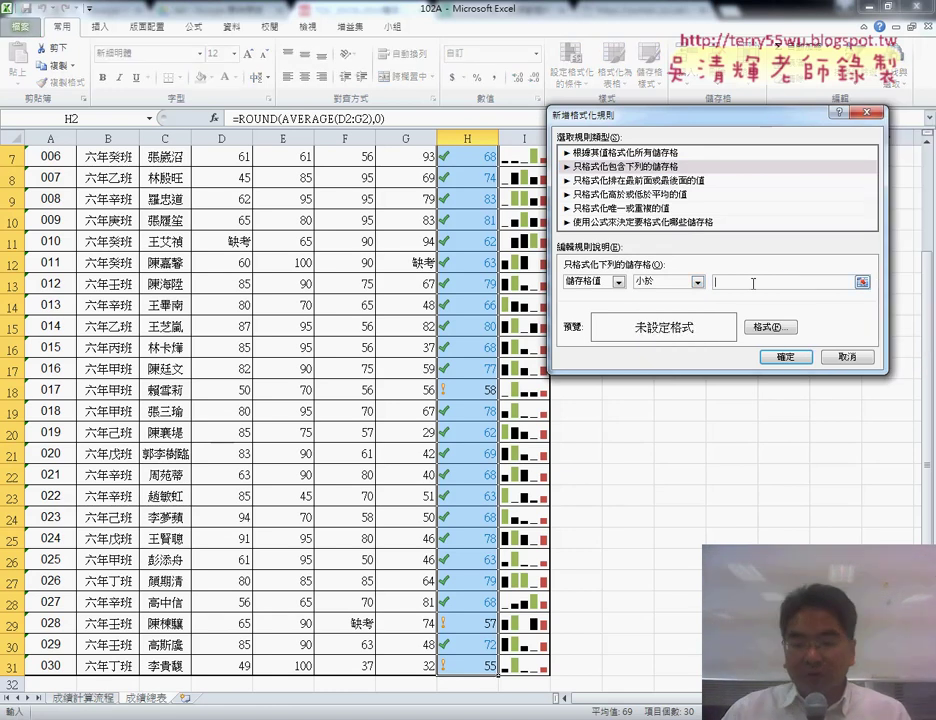
type("60")
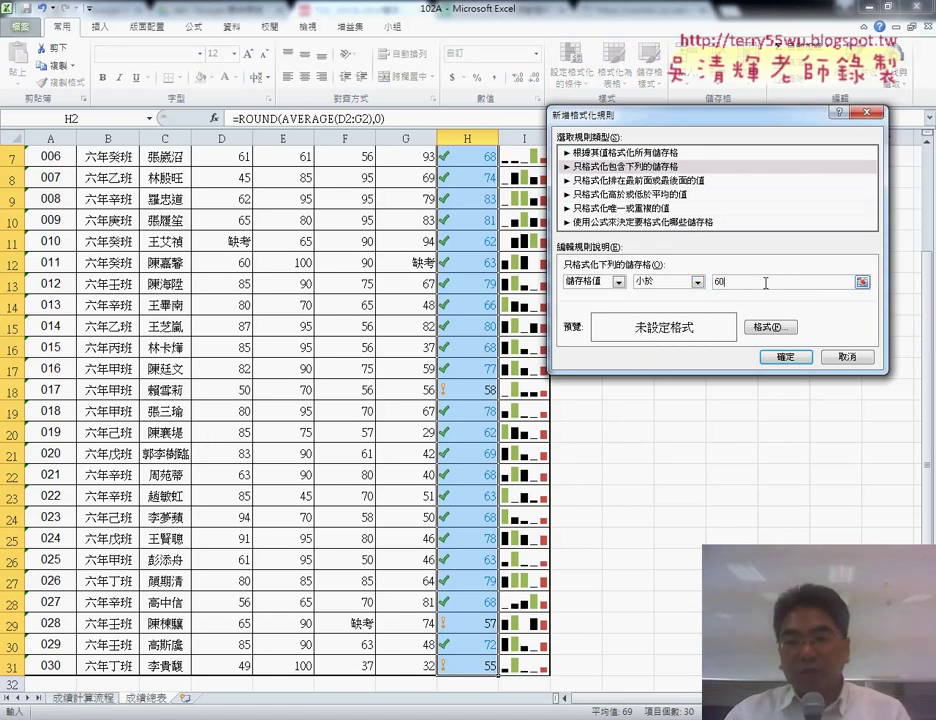
- Give the <60 rule a red font colour and apply it
left_click(769, 327)
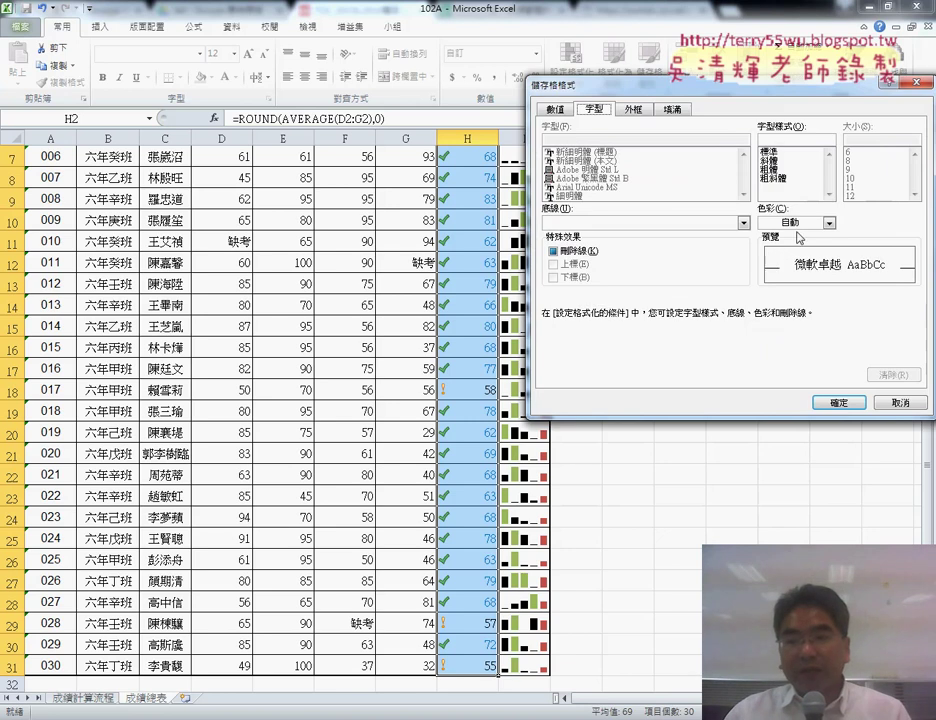
left_click(828, 223)
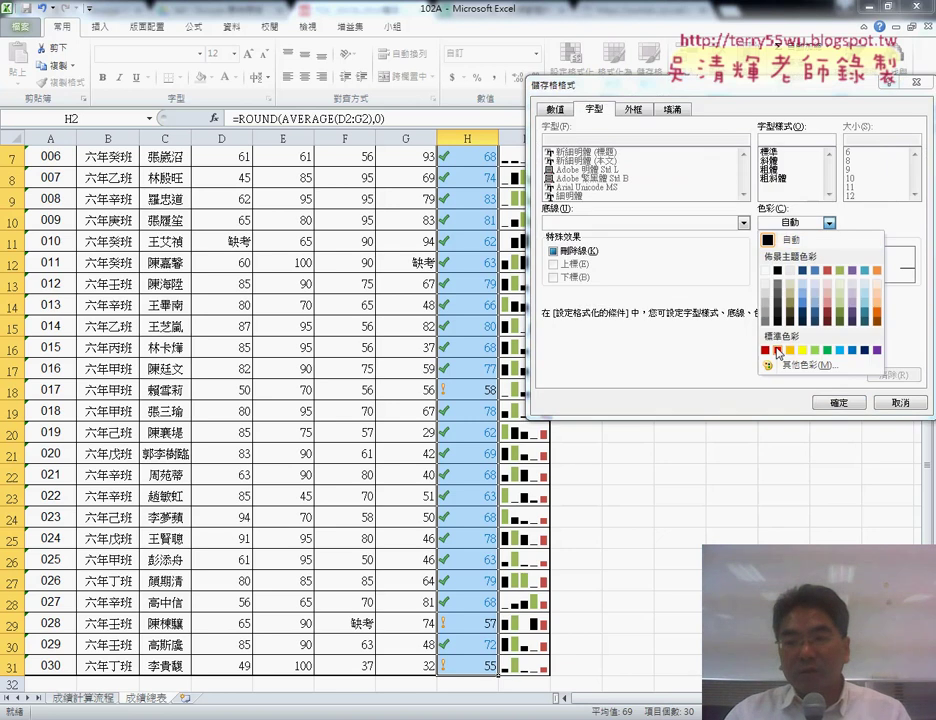
left_click(777, 350)
left_click(838, 402)
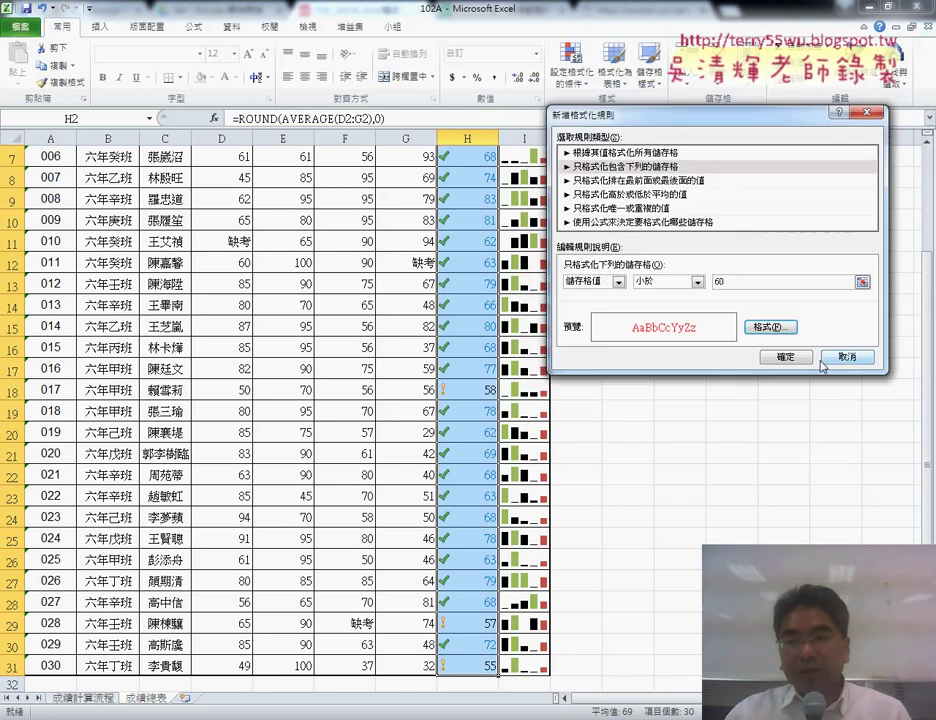
left_click(784, 355)
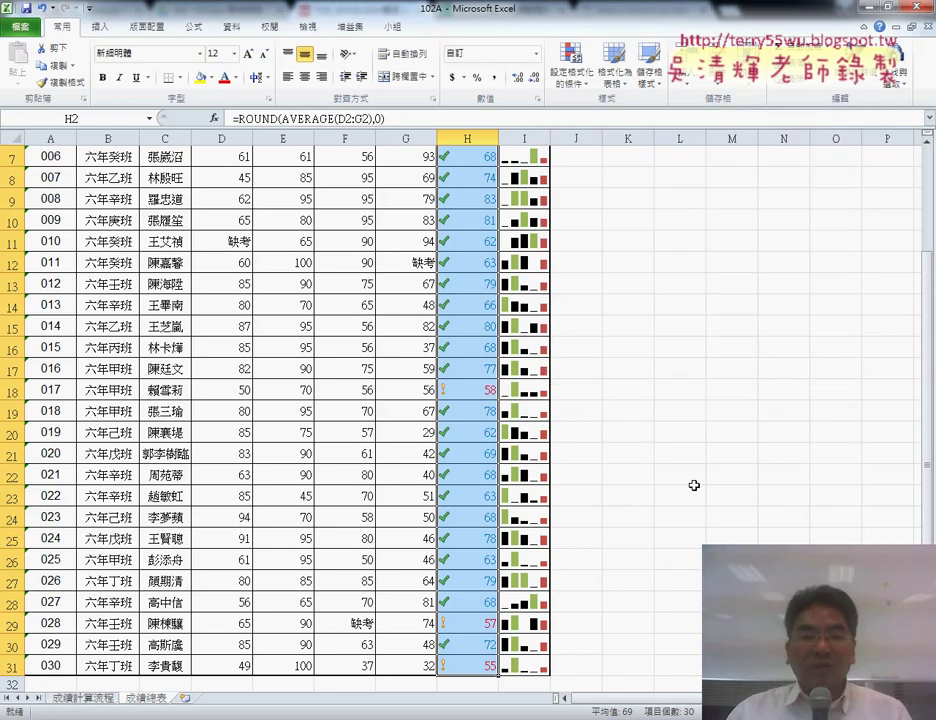
scroll(692, 486, "up", 1)
scroll(692, 486, "up", 1)
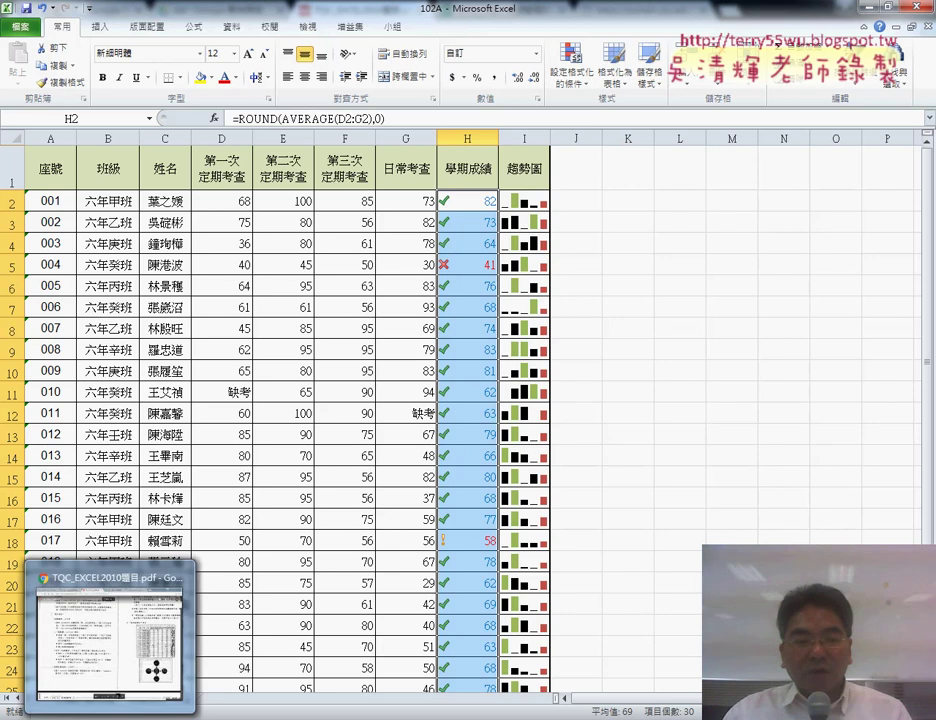
- In the TQC exam PDF, go to question 104 on page 6 and underline DATEDIF, TODAY and 「×歲」
left_click(150, 667)
scroll(502, 359, "up", 2)
scroll(502, 359, "up", 3)
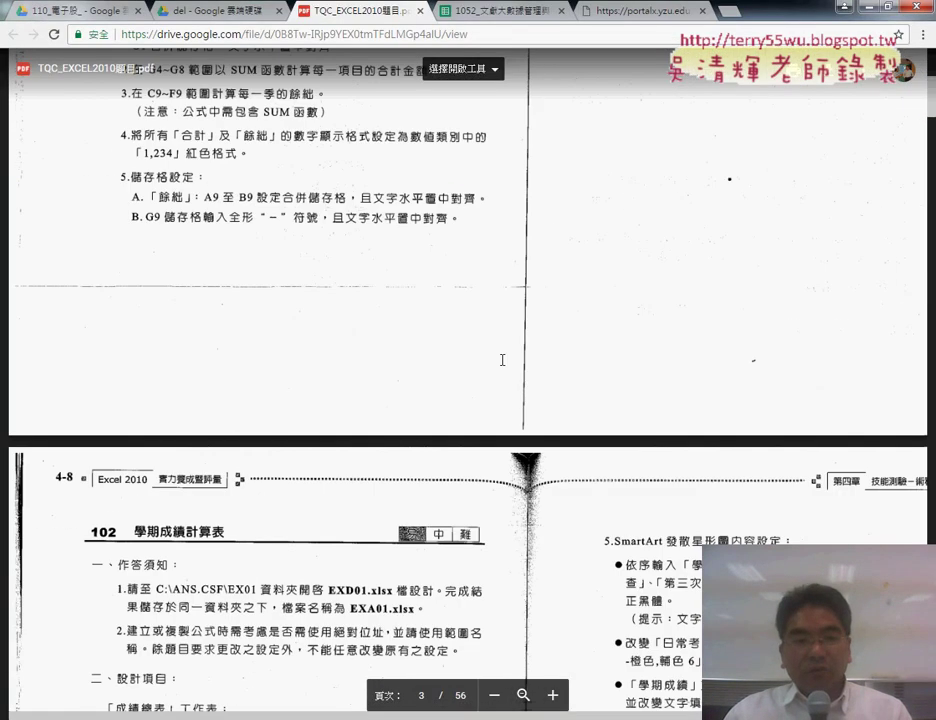
scroll(505, 354, "up", 2)
scroll(505, 354, "down", 5)
scroll(505, 354, "down", 3)
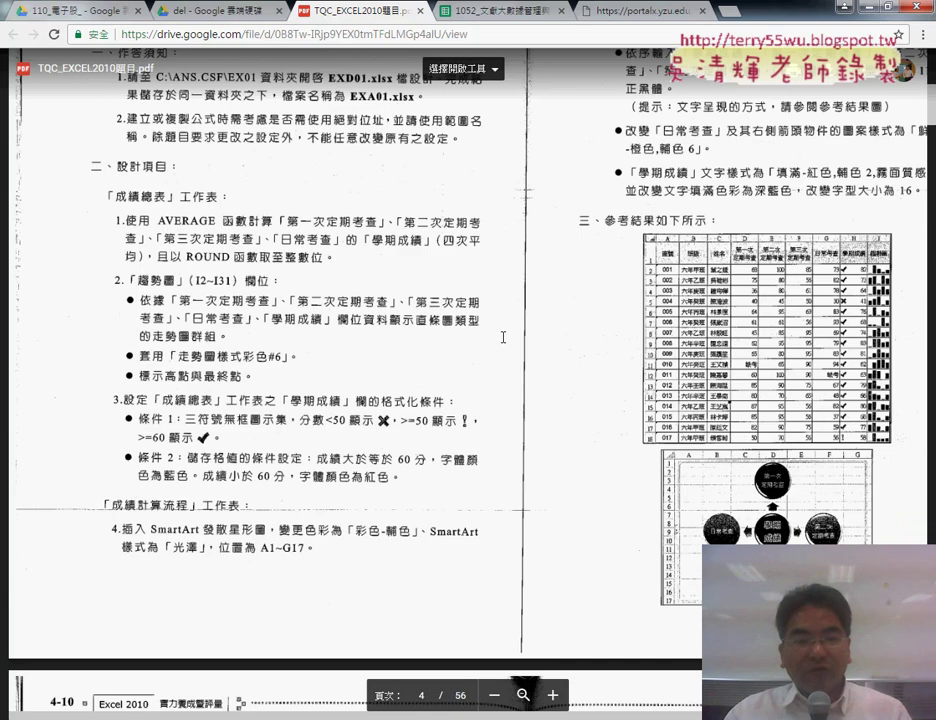
scroll(505, 354, "down", 3)
scroll(452, 331, "down", 2)
scroll(452, 331, "down", 5)
scroll(453, 329, "down", 1)
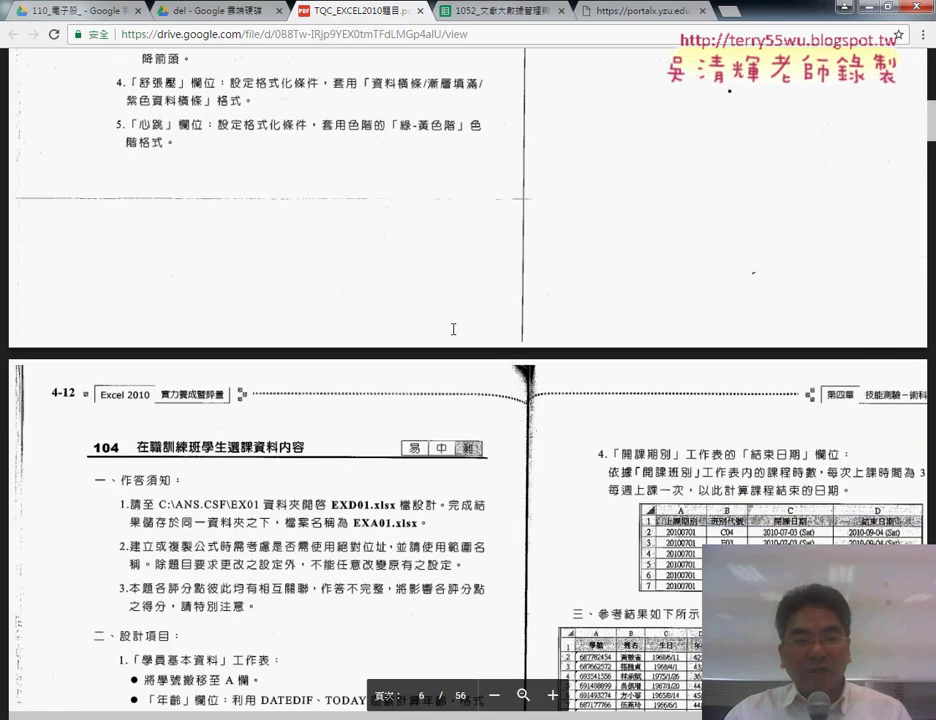
scroll(453, 329, "down", 4)
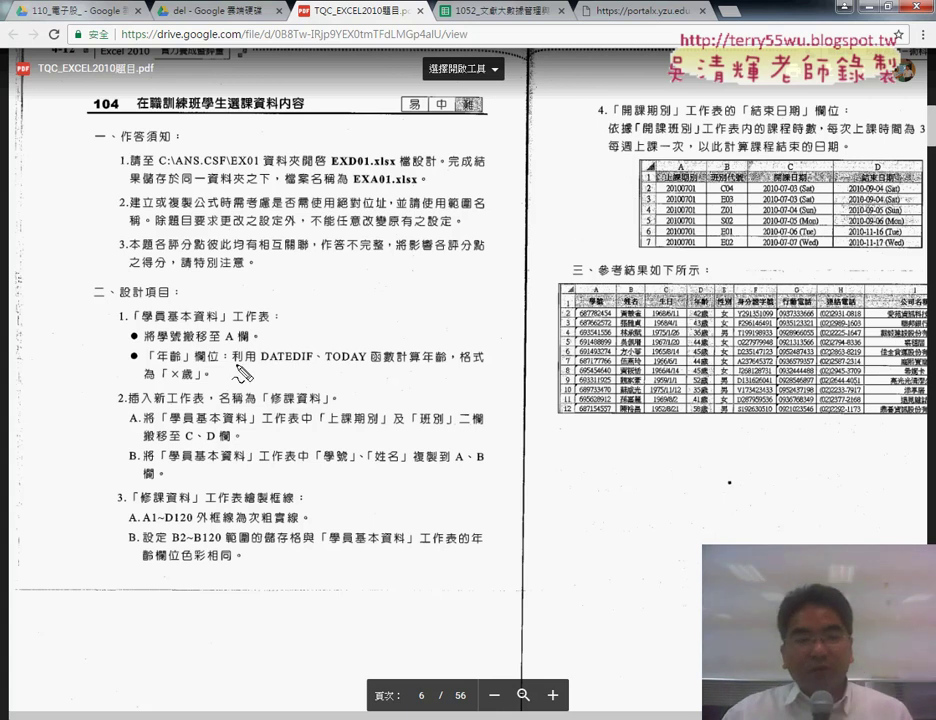
left_click_drag(262, 364, 388, 368)
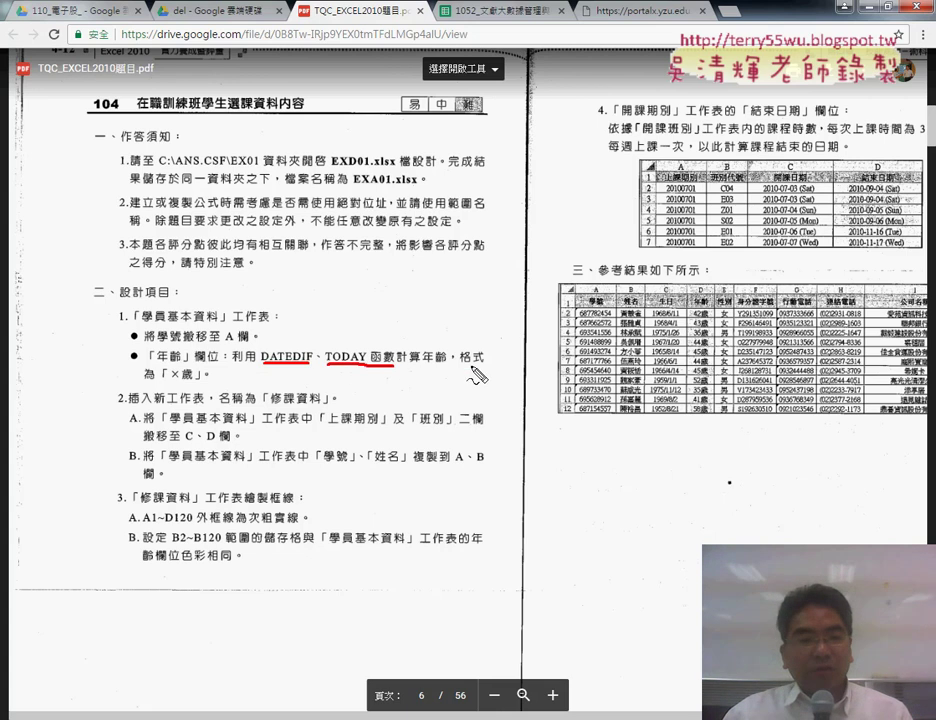
left_click_drag(168, 379, 212, 382)
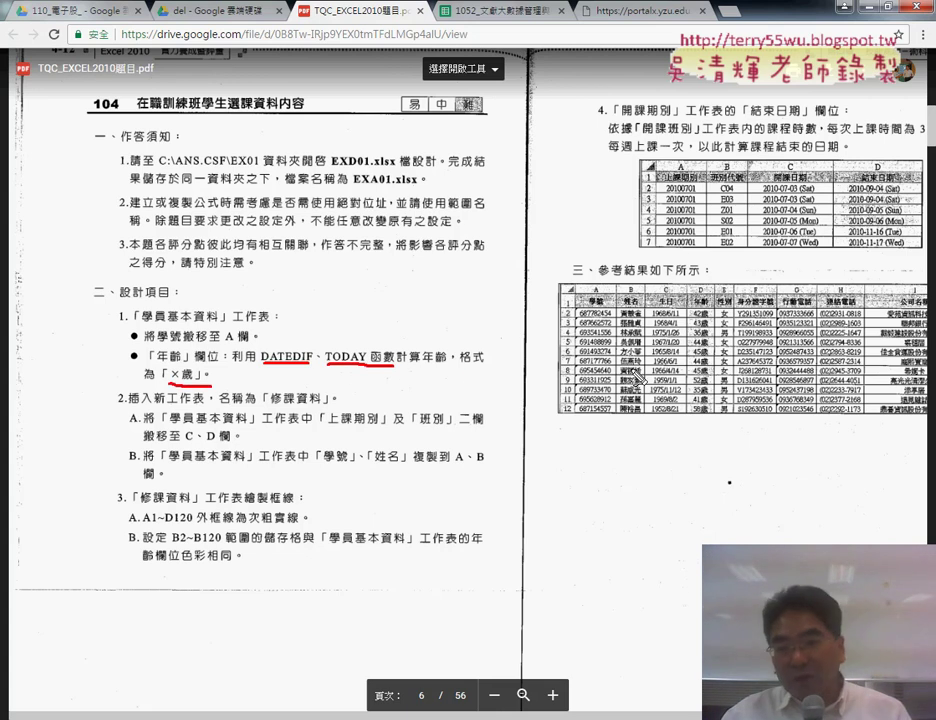